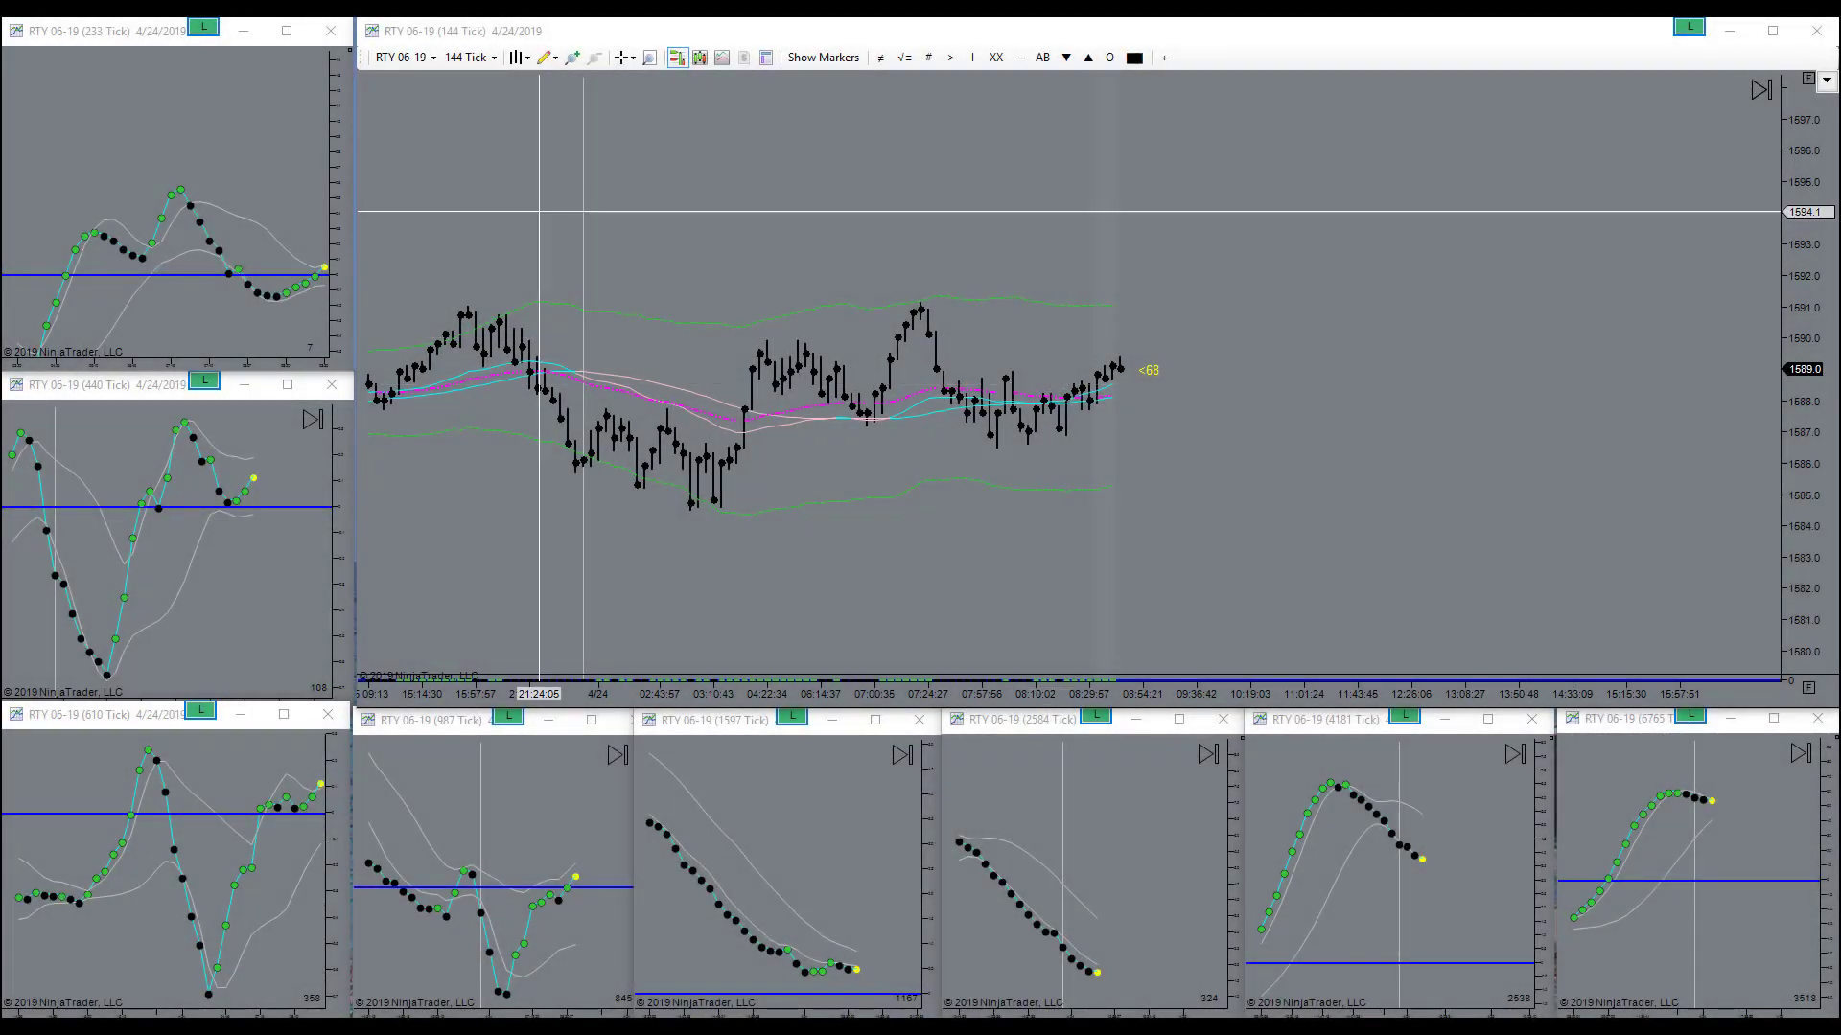
# - Show trade execution markers on the RTY 144-tick chart with the 10-contract short open
pyautogui.moveTo(544, 366)
pyautogui.mouseDown()
pyautogui.moveTo(821, 587)
pyautogui.moveTo(714, 483)
pyautogui.mouseUp()
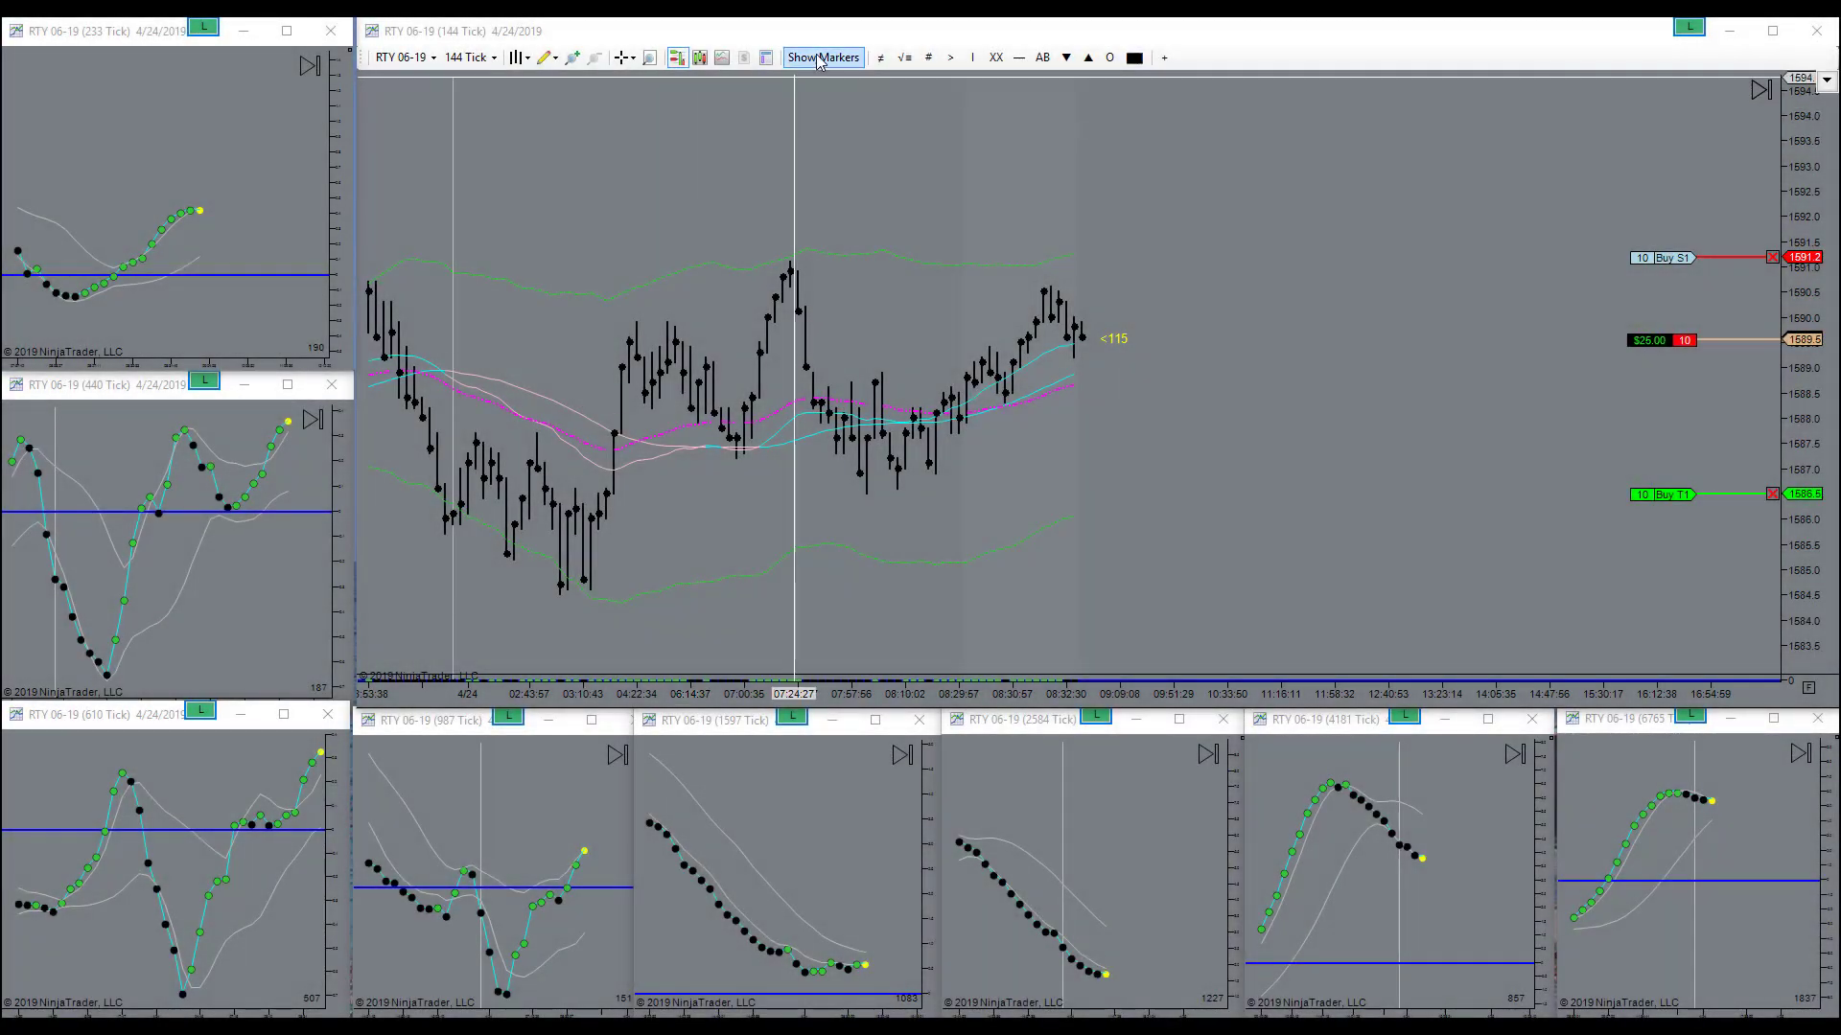
pyautogui.click(826, 63)
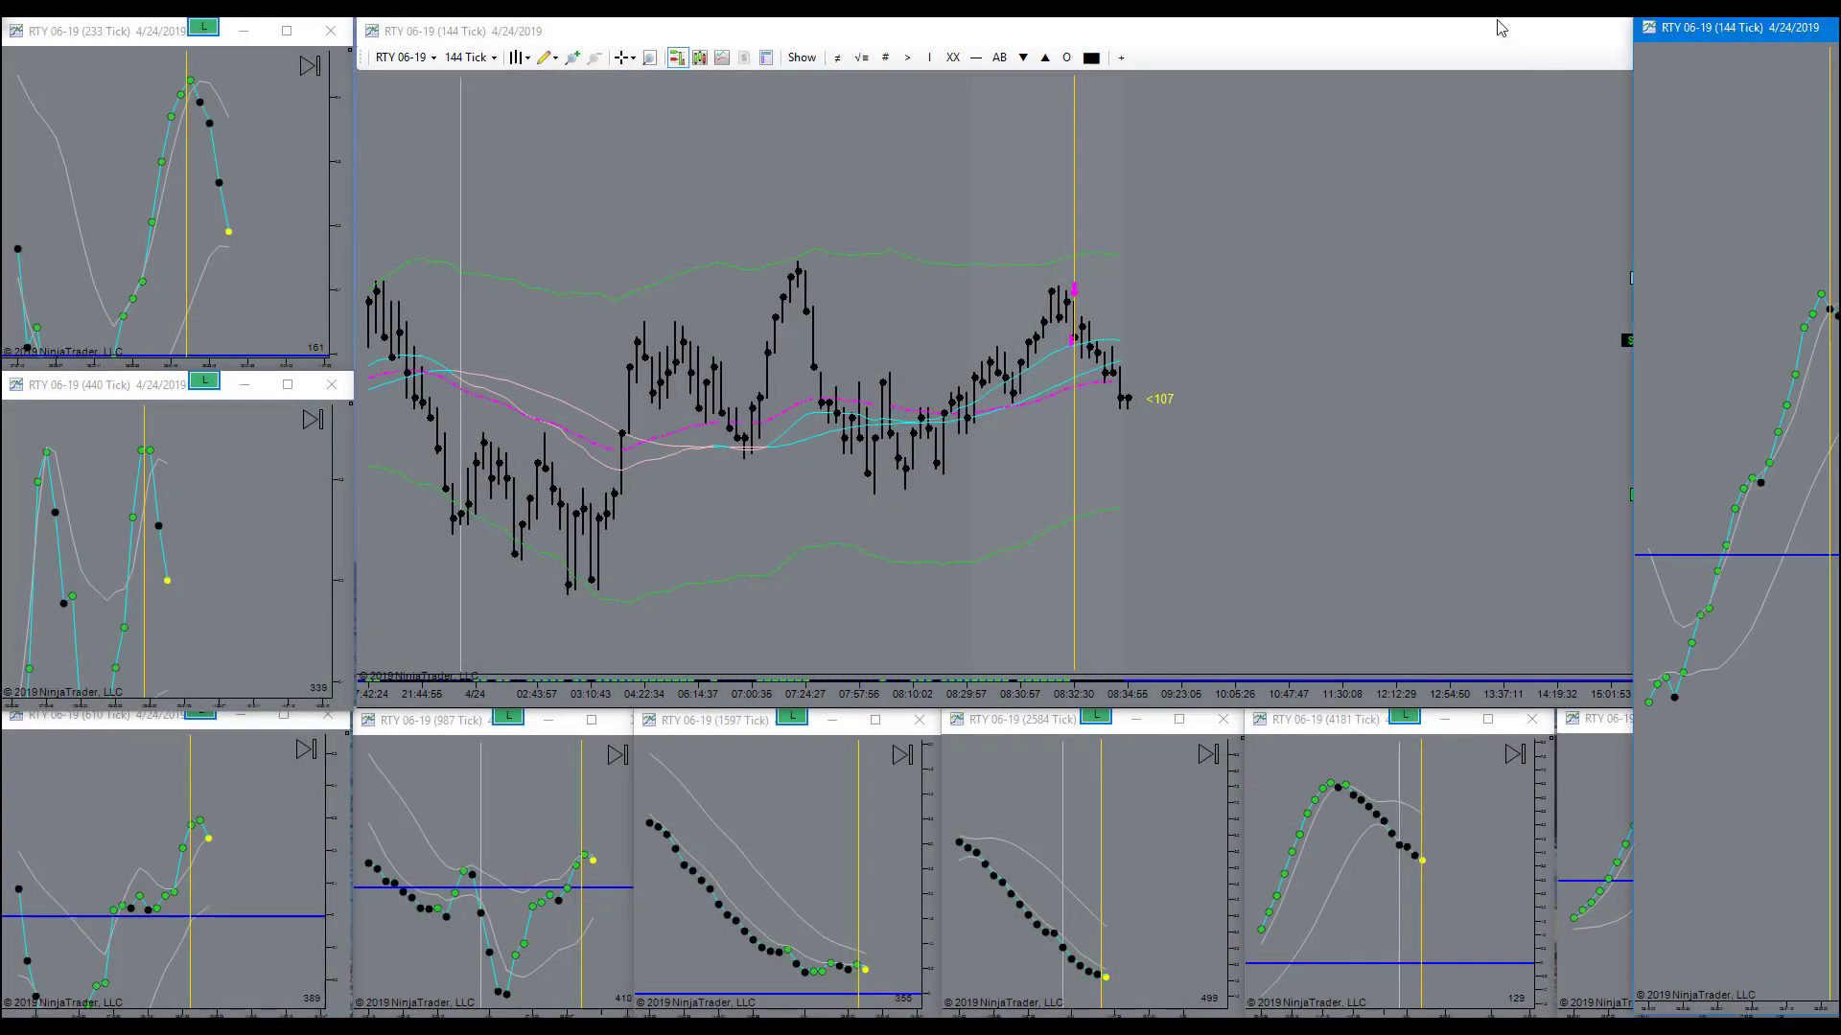
pyautogui.moveTo(1769, 26); pyautogui.dragTo(1302, 25)
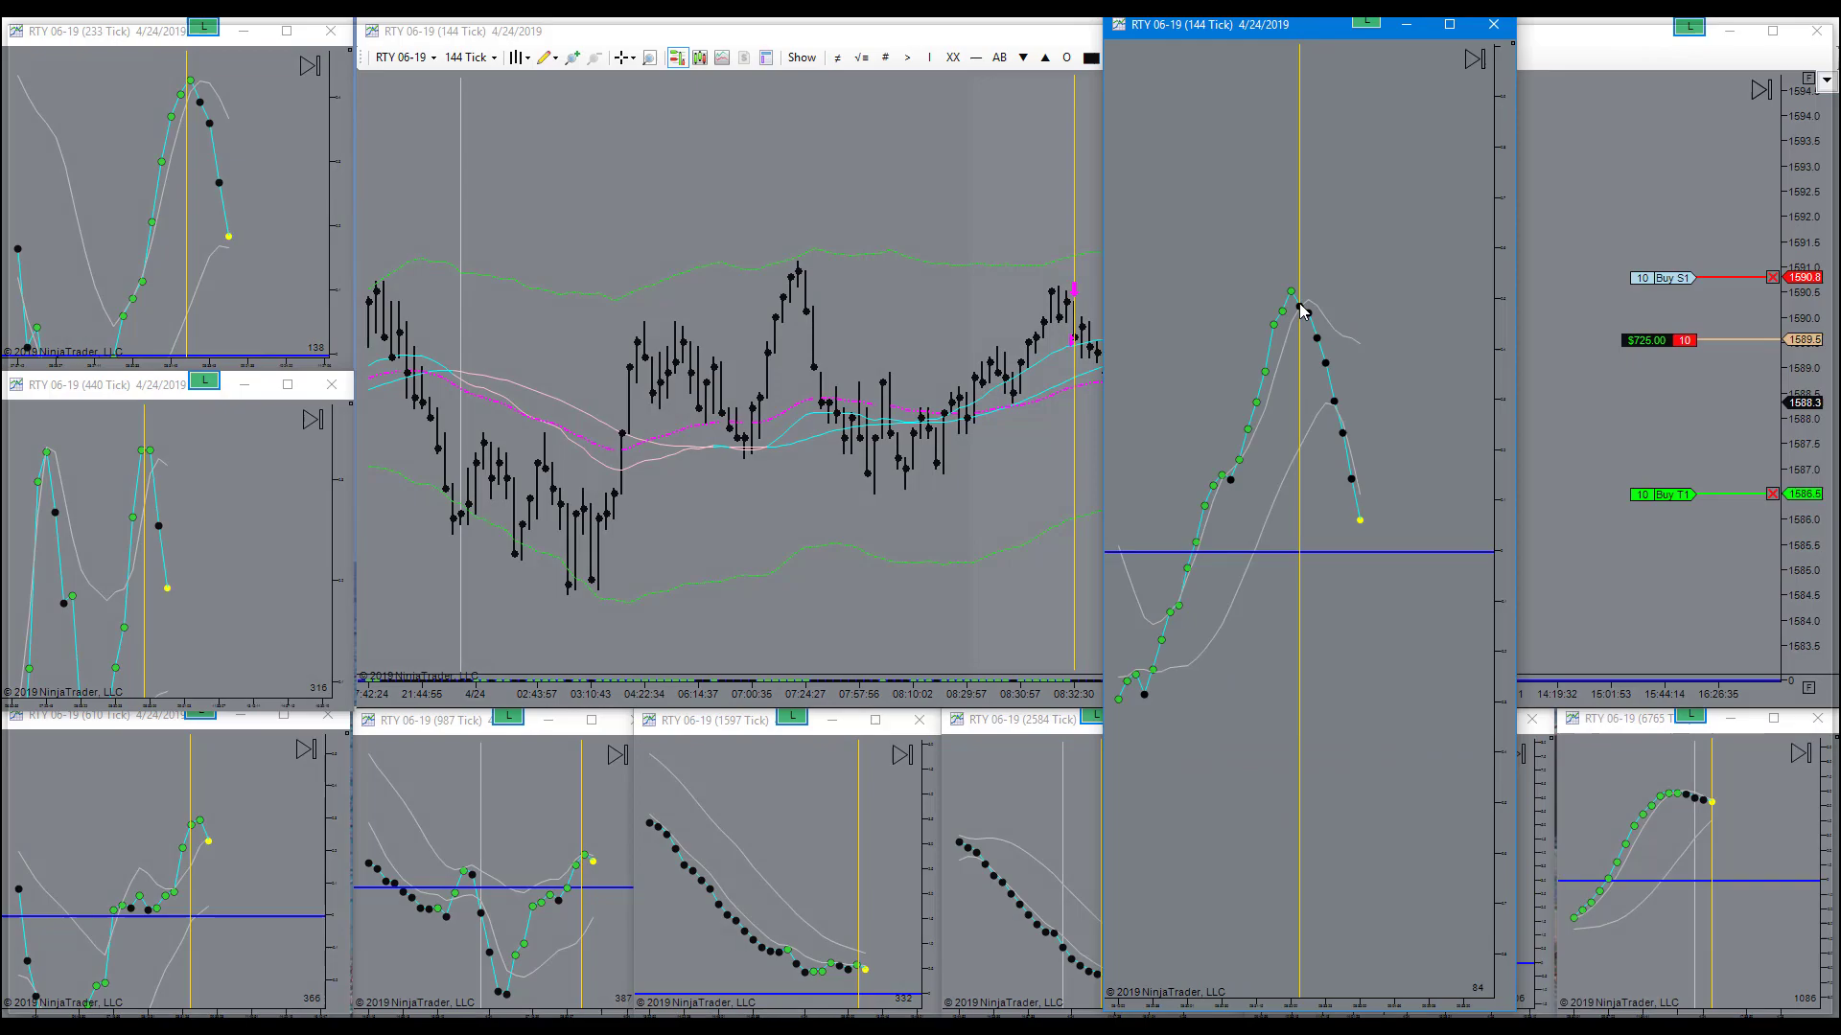
pyautogui.doubleClick(1299, 309)
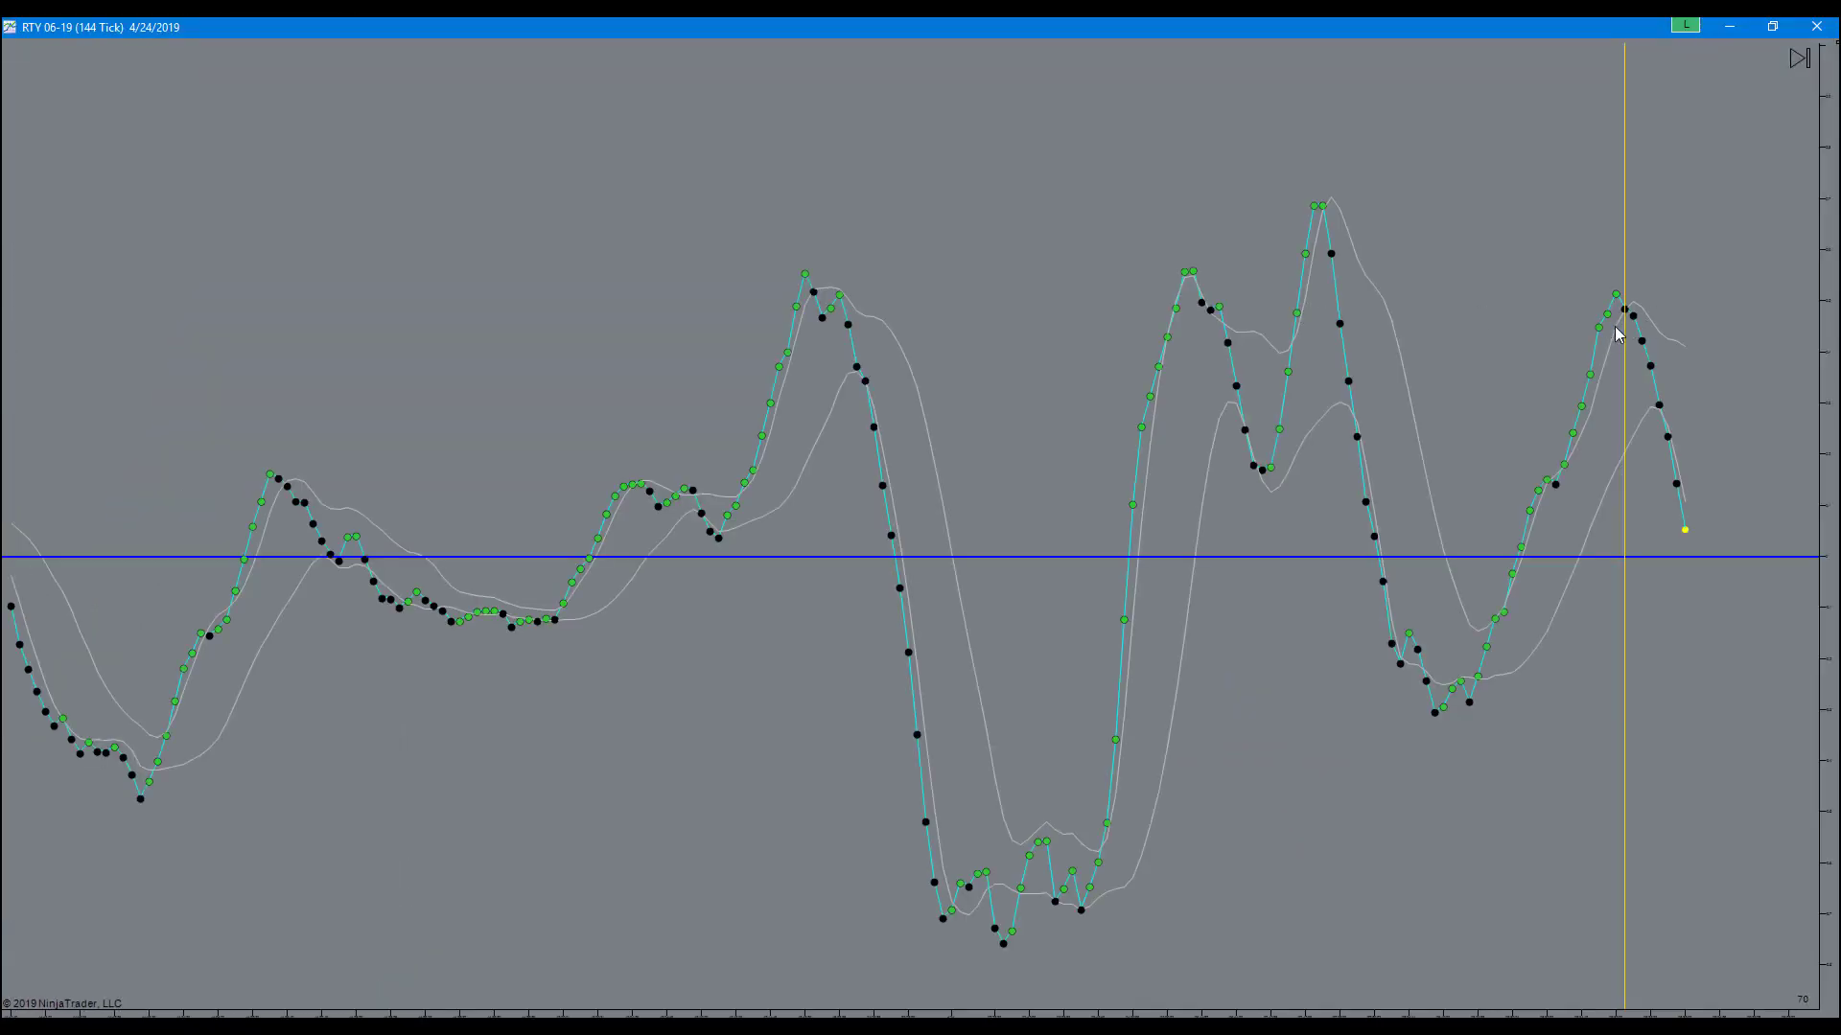
pyautogui.click(1772, 26)
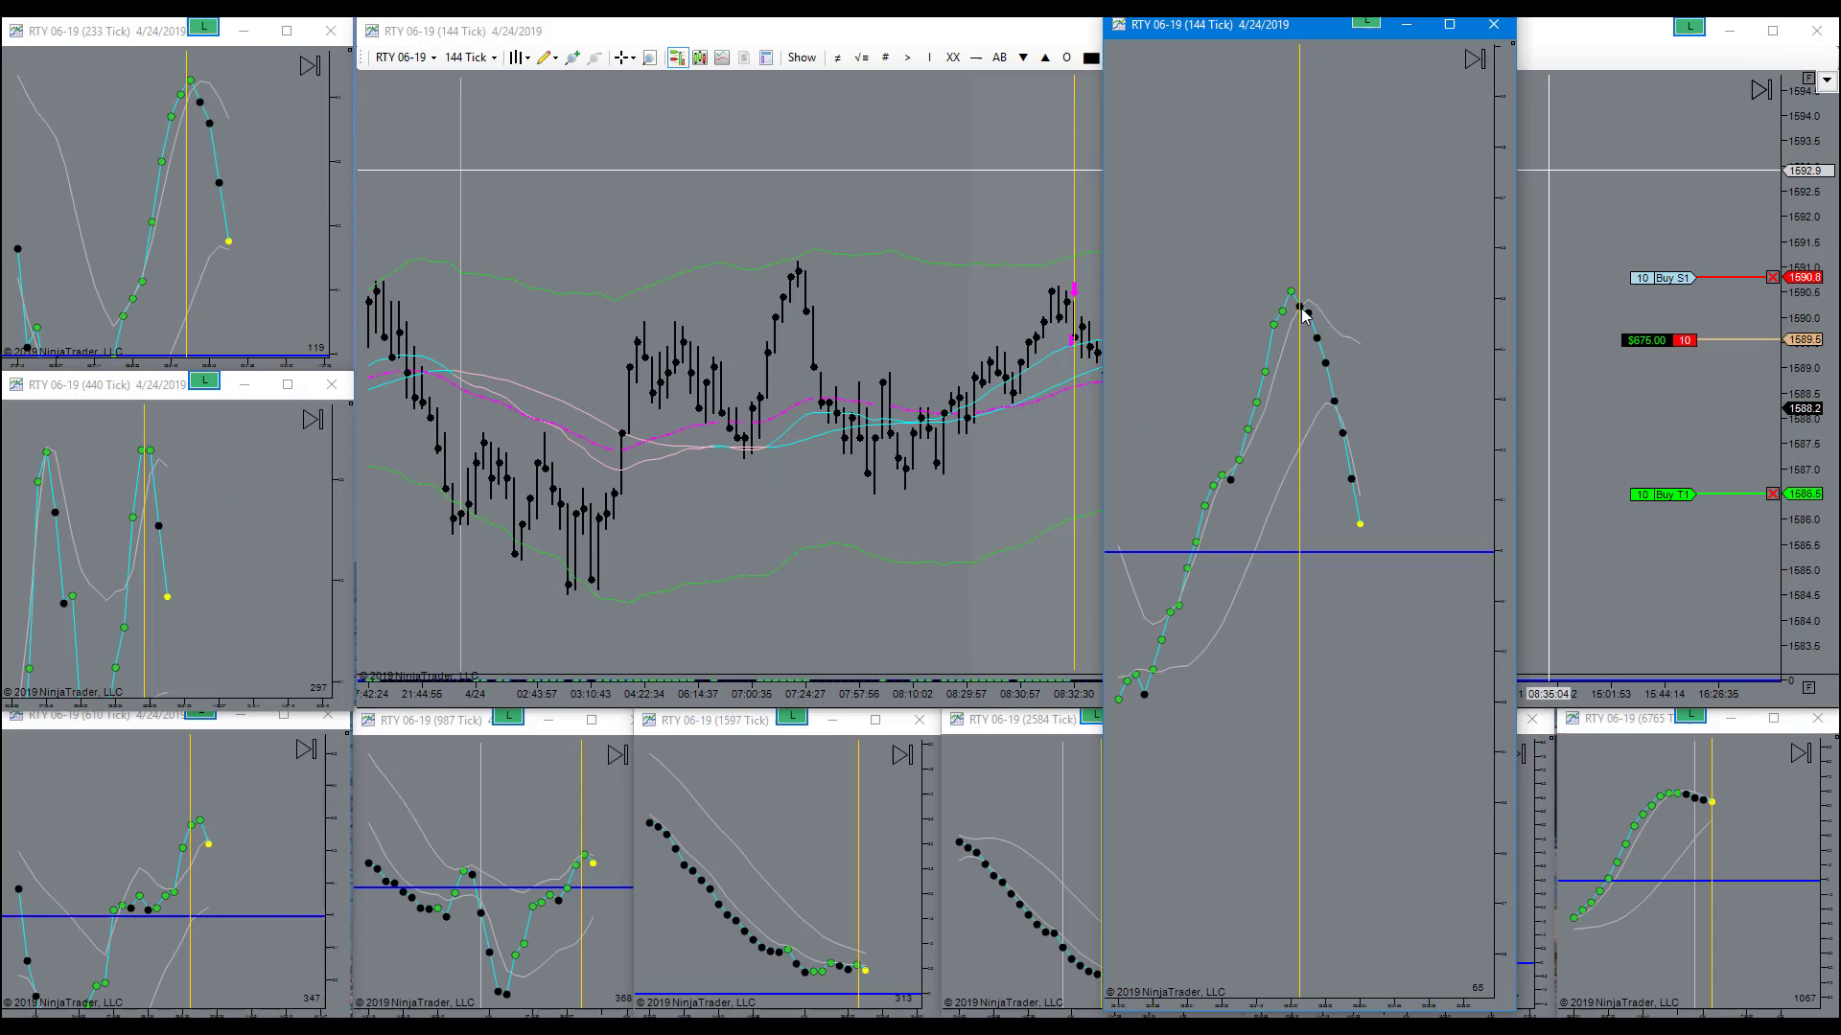
pyautogui.moveTo(1239, 27)
pyautogui.mouseDown()
pyautogui.moveTo(1272, 41)
pyautogui.moveTo(1381, 719)
pyautogui.mouseUp()
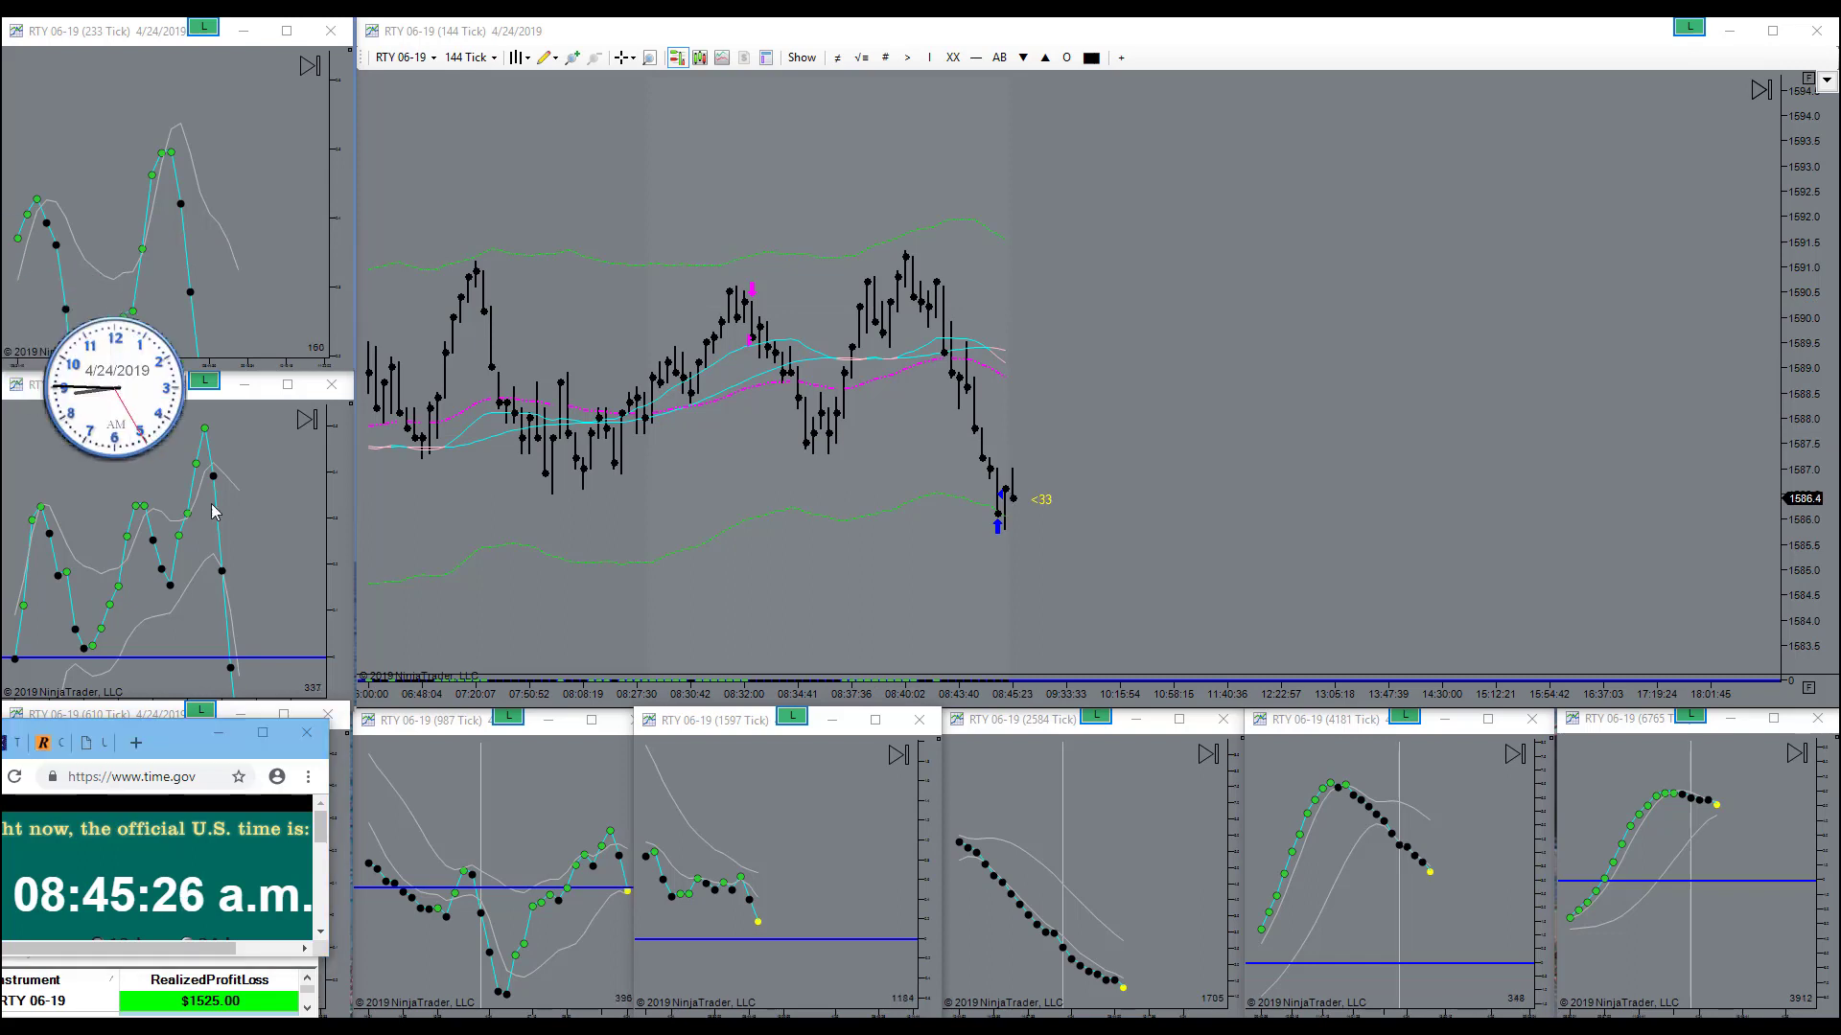
# - Place the analog clock over the 440-tick chart panel, nudge it higher, and show the system calendar
pyautogui.moveTo(118, 408)
pyautogui.mouseDown()
pyautogui.moveTo(172, 622)
pyautogui.moveTo(173, 604)
pyautogui.mouseUp()
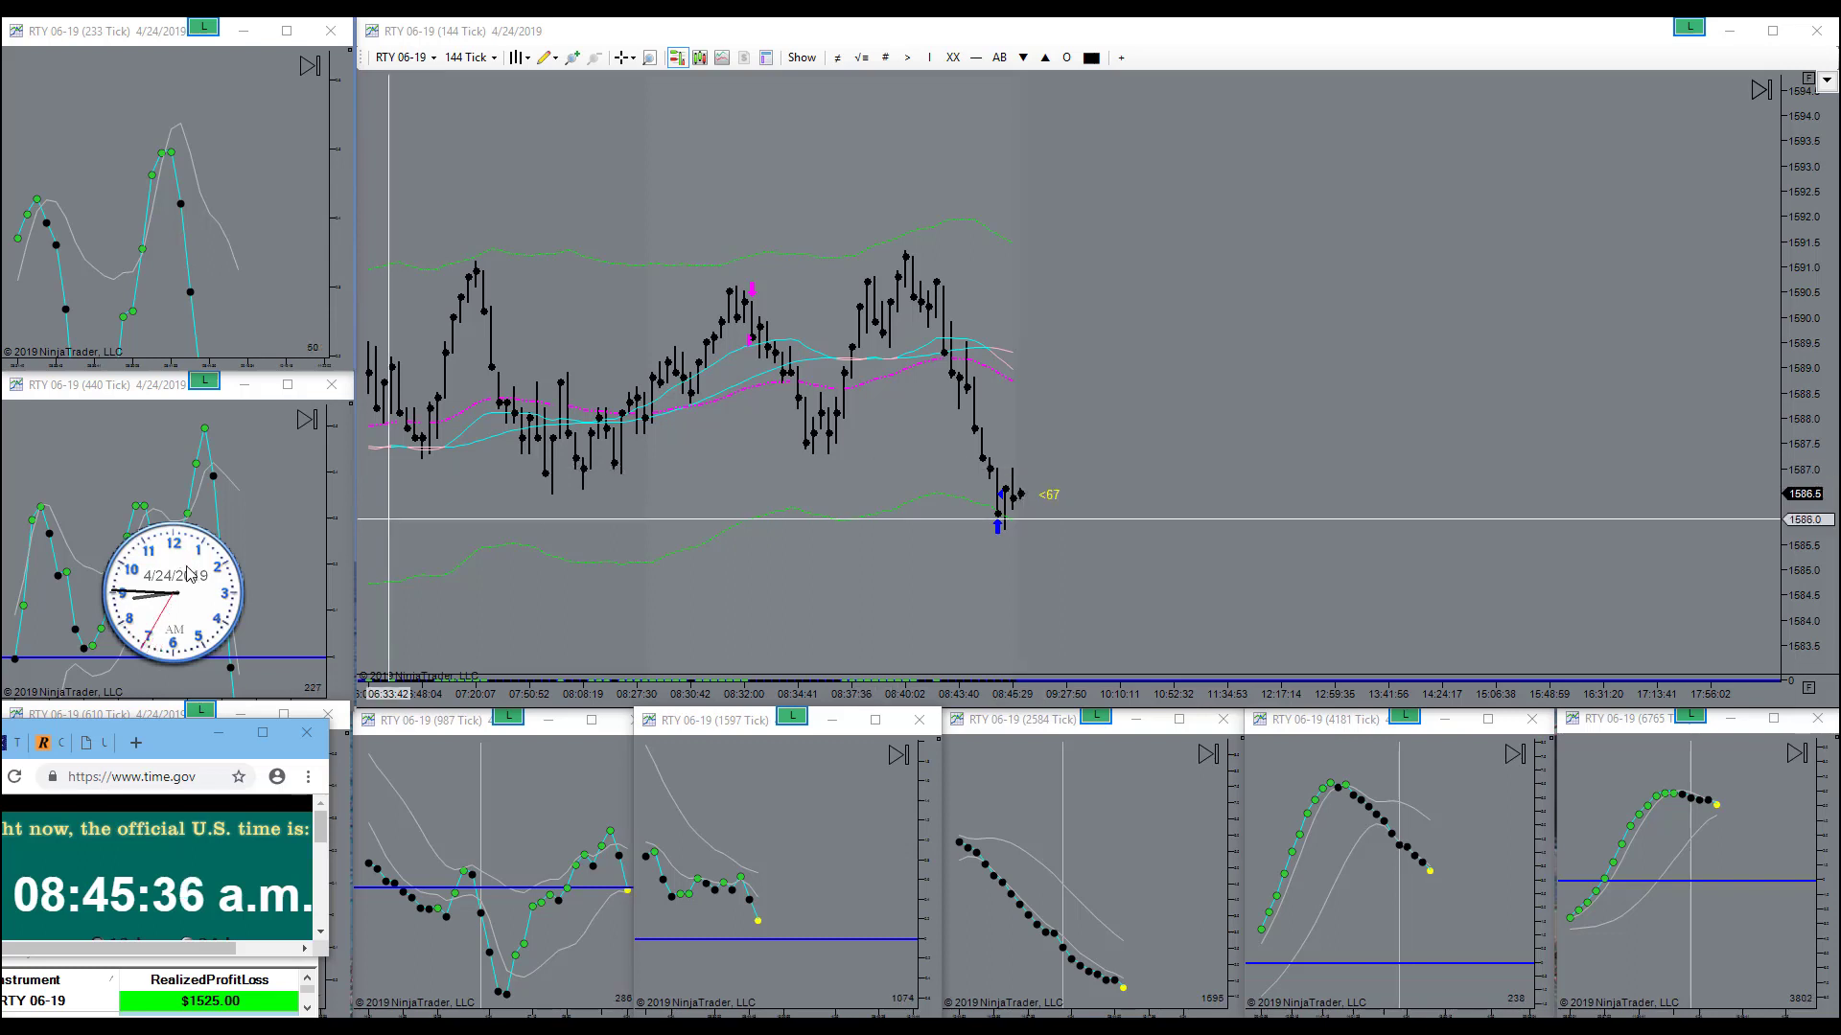
pyautogui.moveTo(197, 586); pyautogui.dragTo(198, 564)
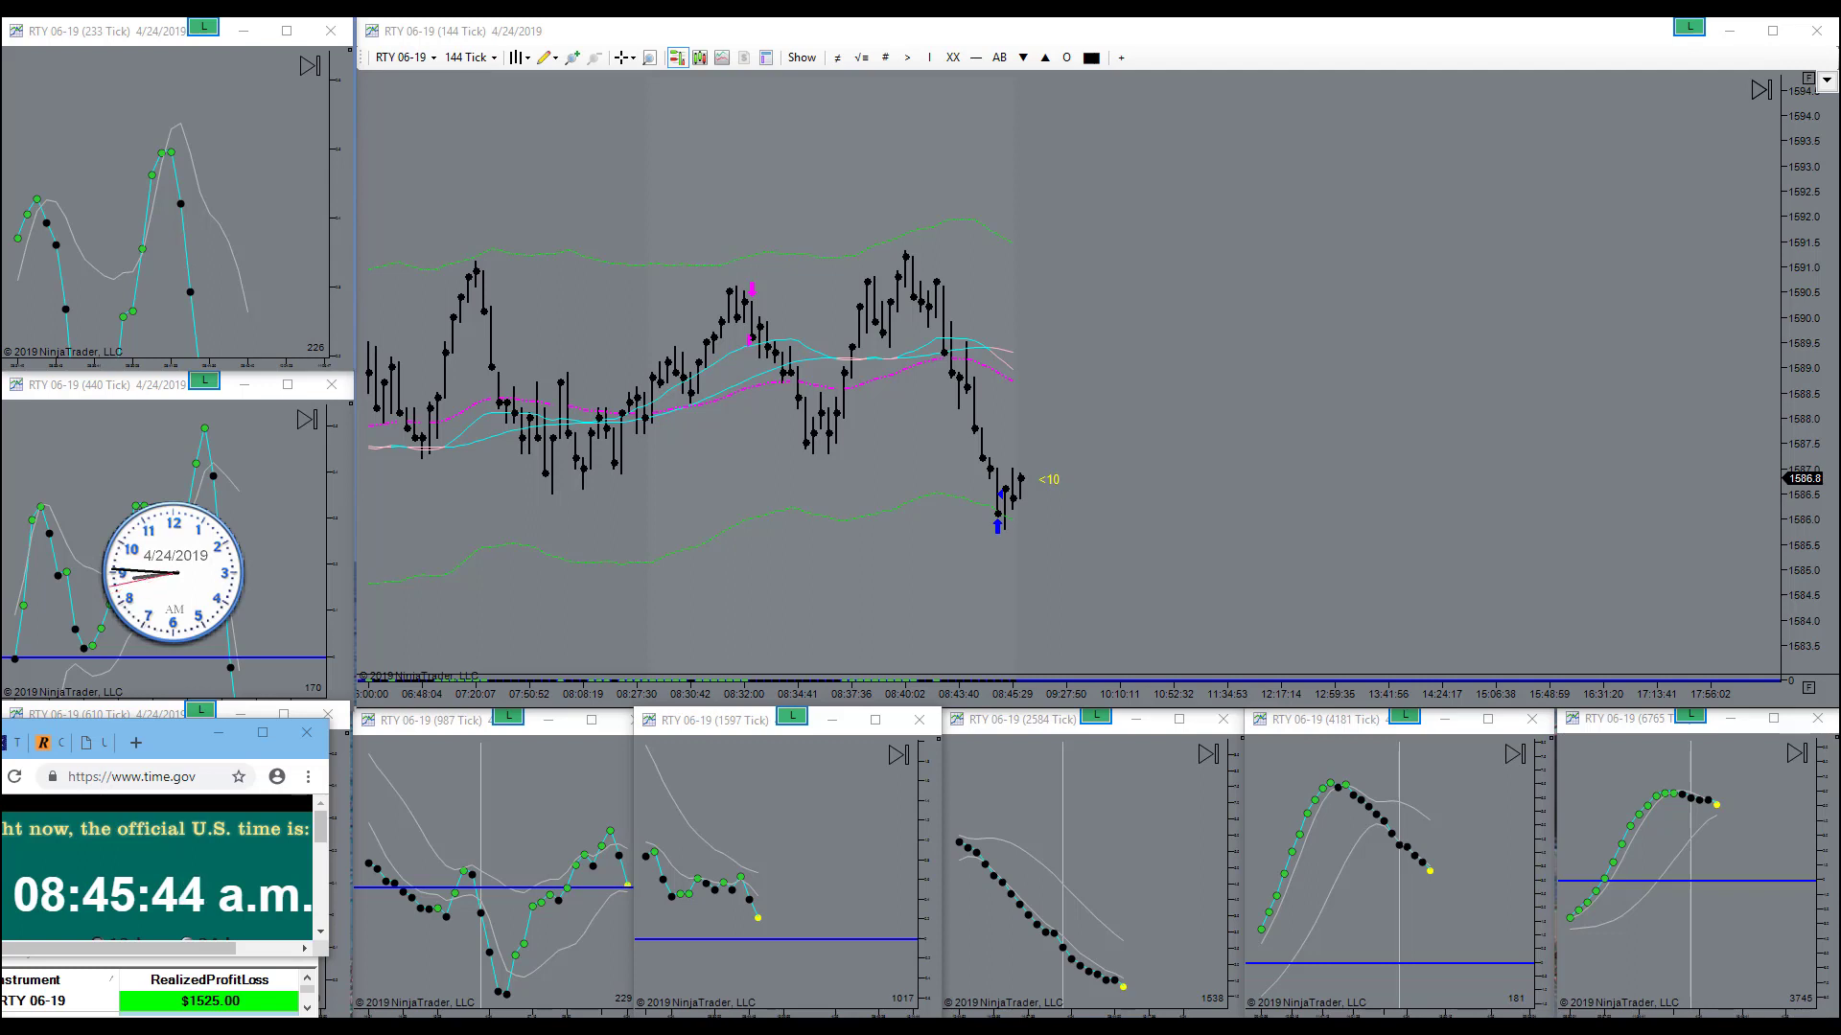
pyautogui.click(1784, 1028)
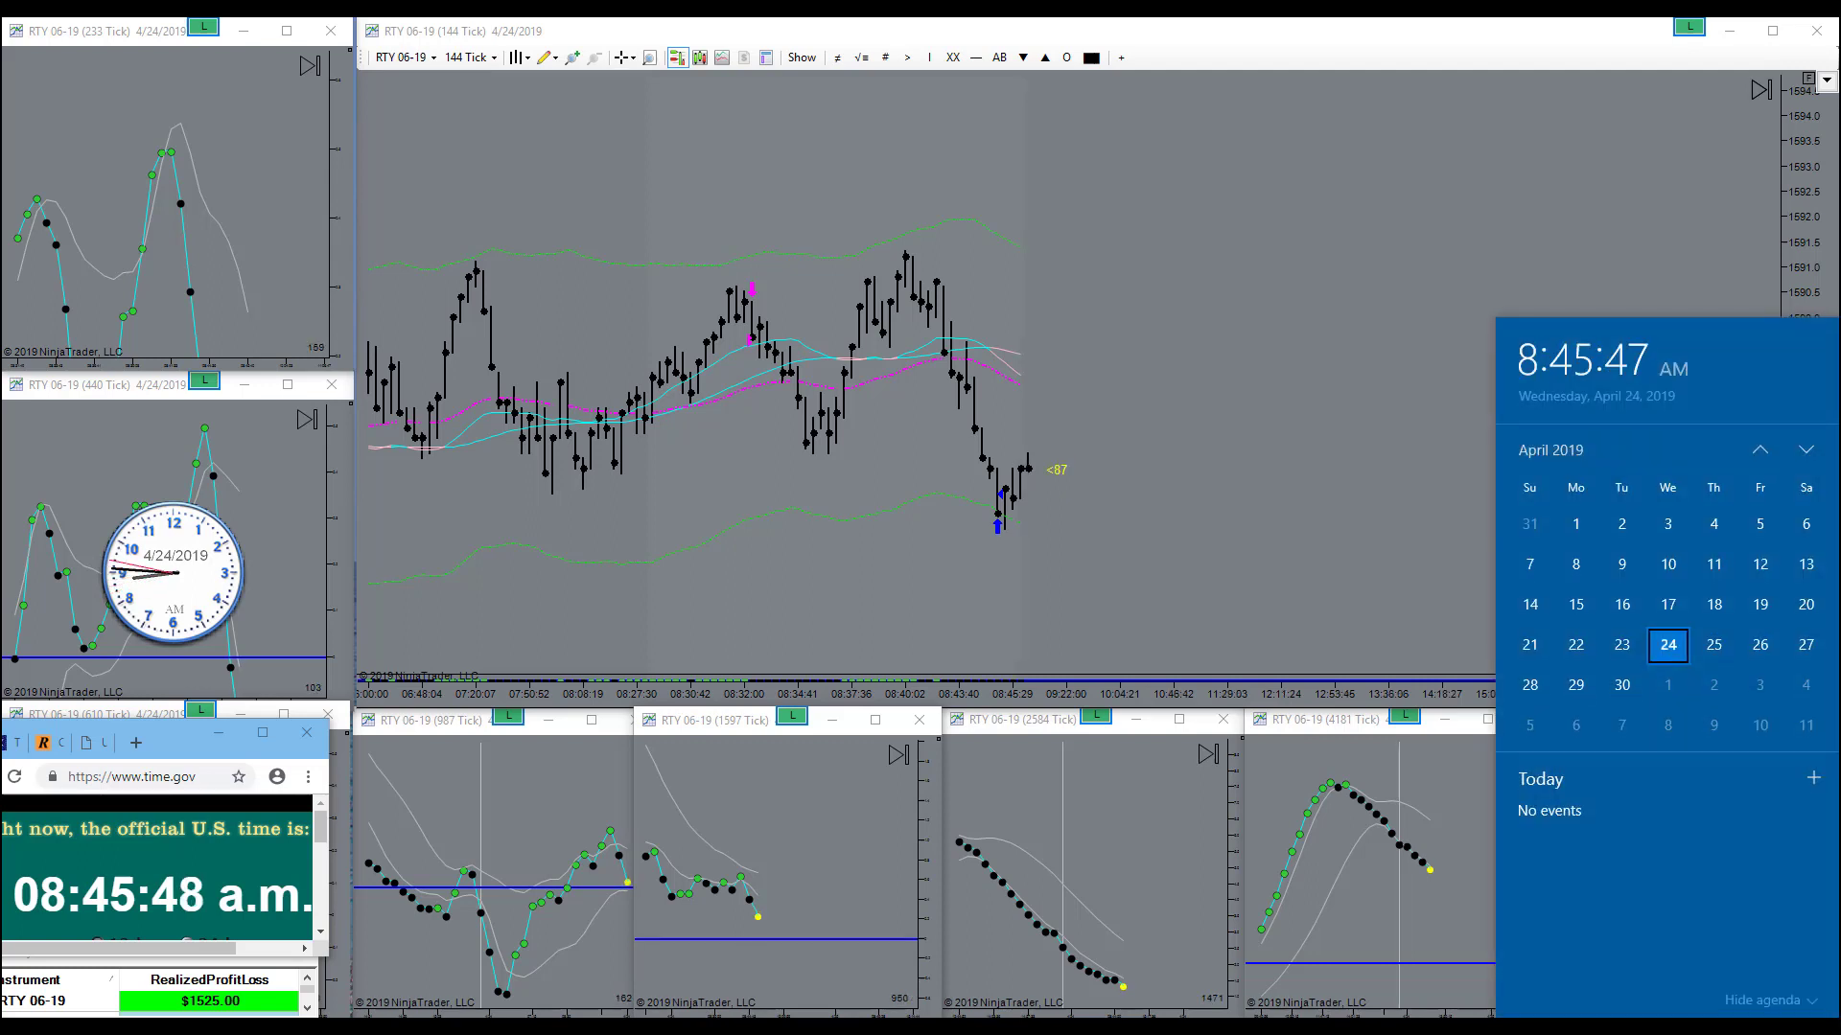
# - Dismiss the April 24, 2019 calendar flyout to return to the RTY charts
pyautogui.click(1273, 416)
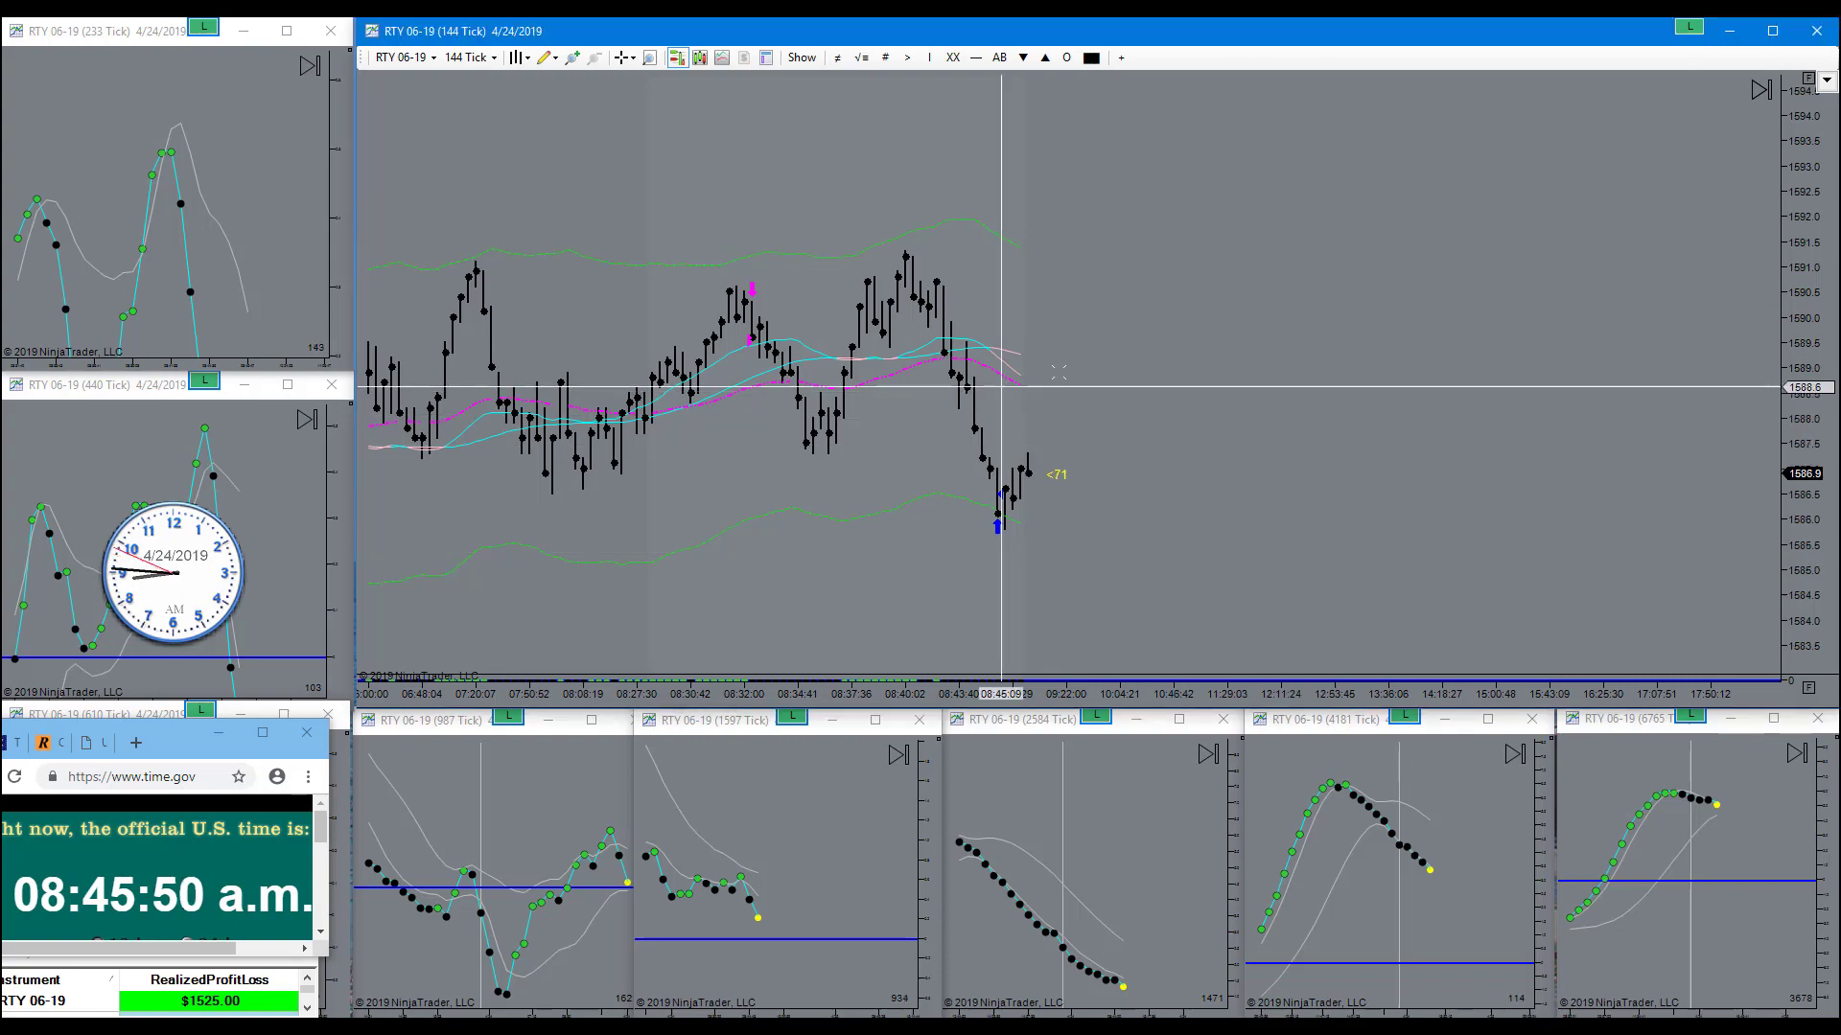